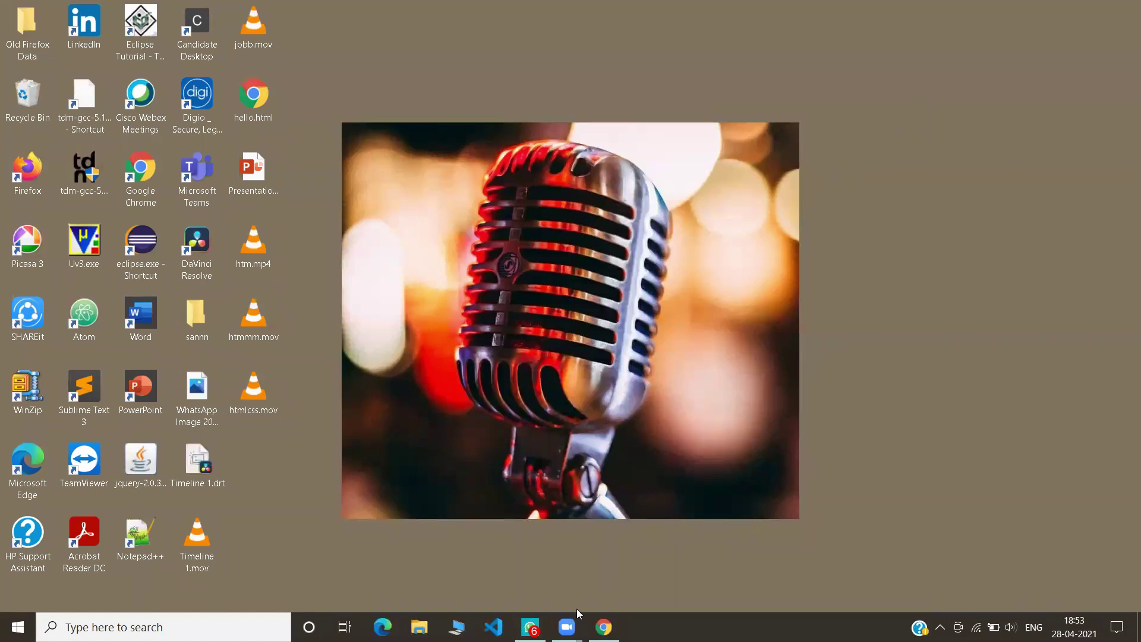
# - Search Google for 'cowin' in a new Chrome window
pyautogui.click(604, 627)
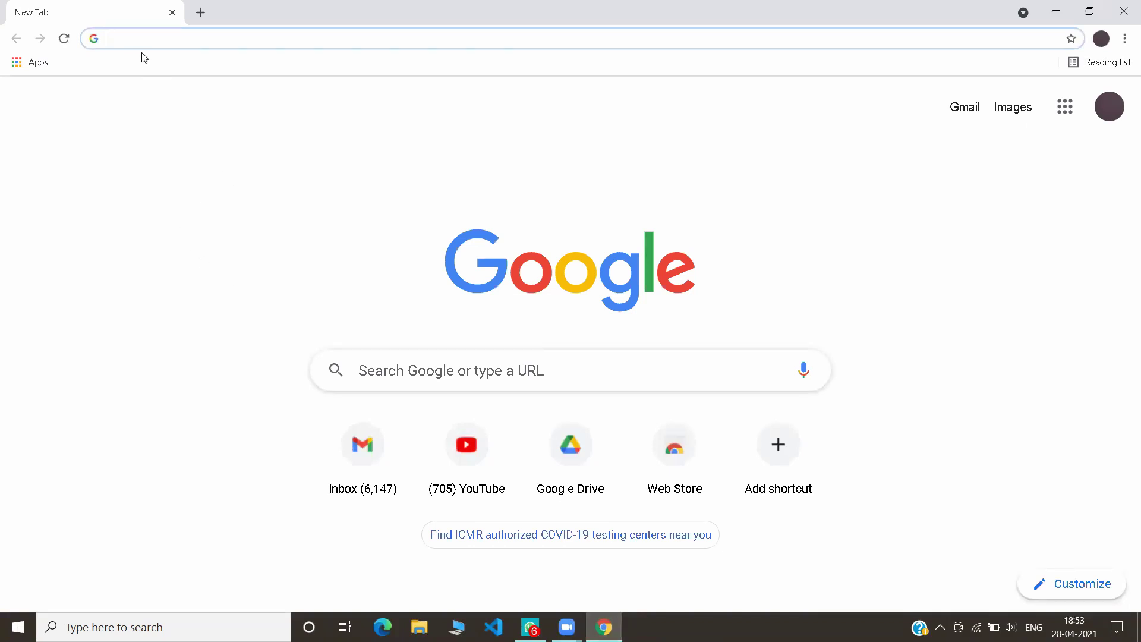
pyautogui.write('cowin')
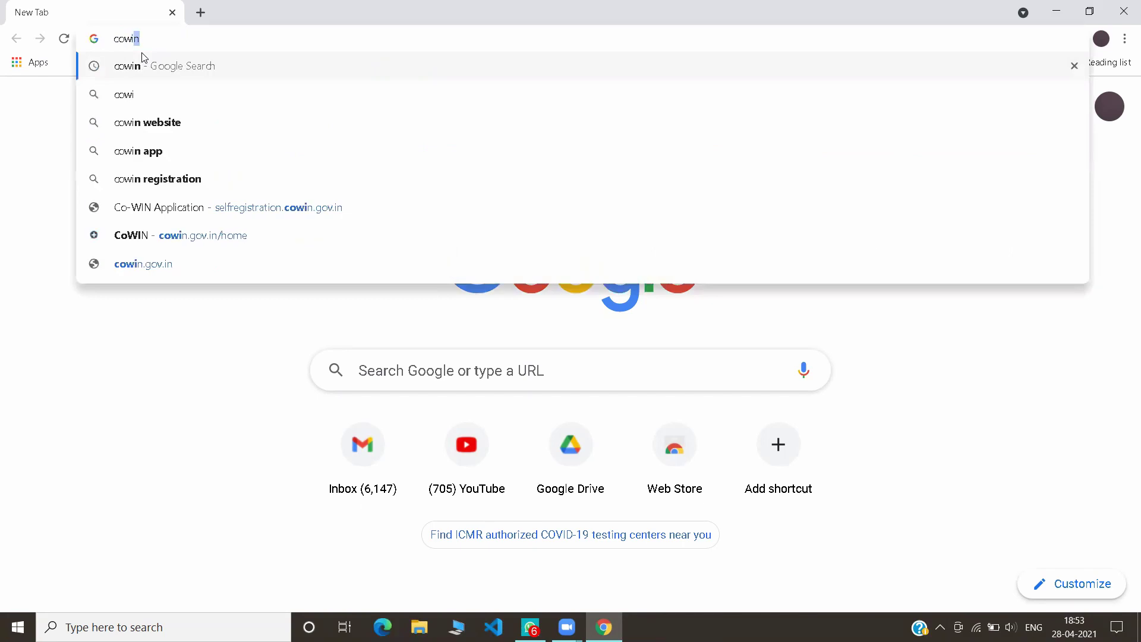
pyautogui.press('Return')
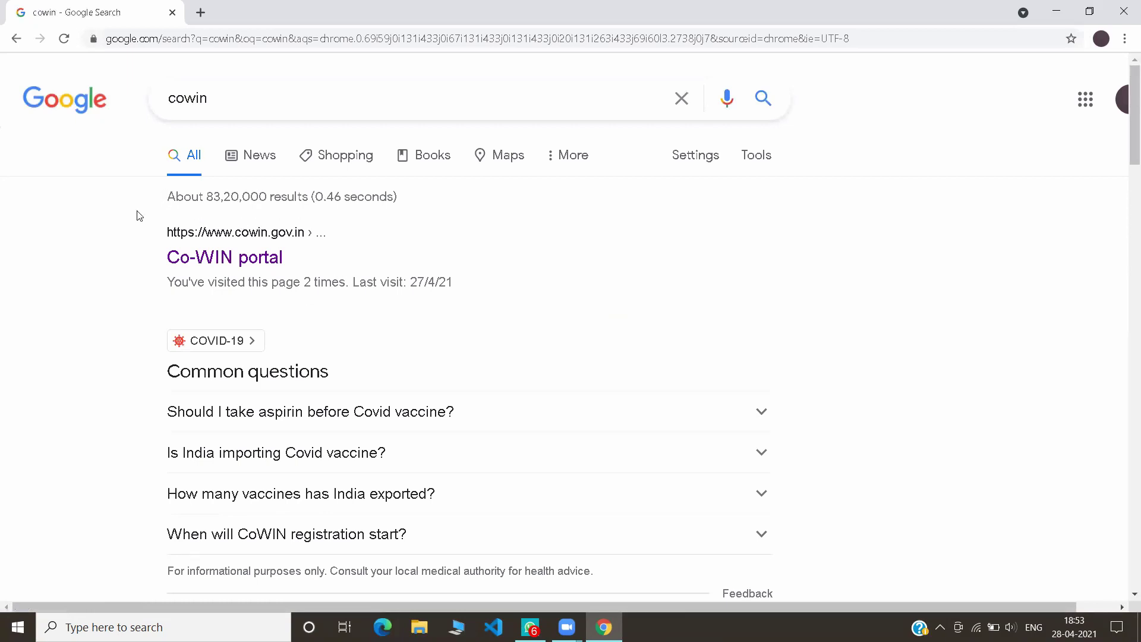
# - Open the Co-WIN portal result and go to its Register/Sign In page in a new tab
pyautogui.click(227, 259)
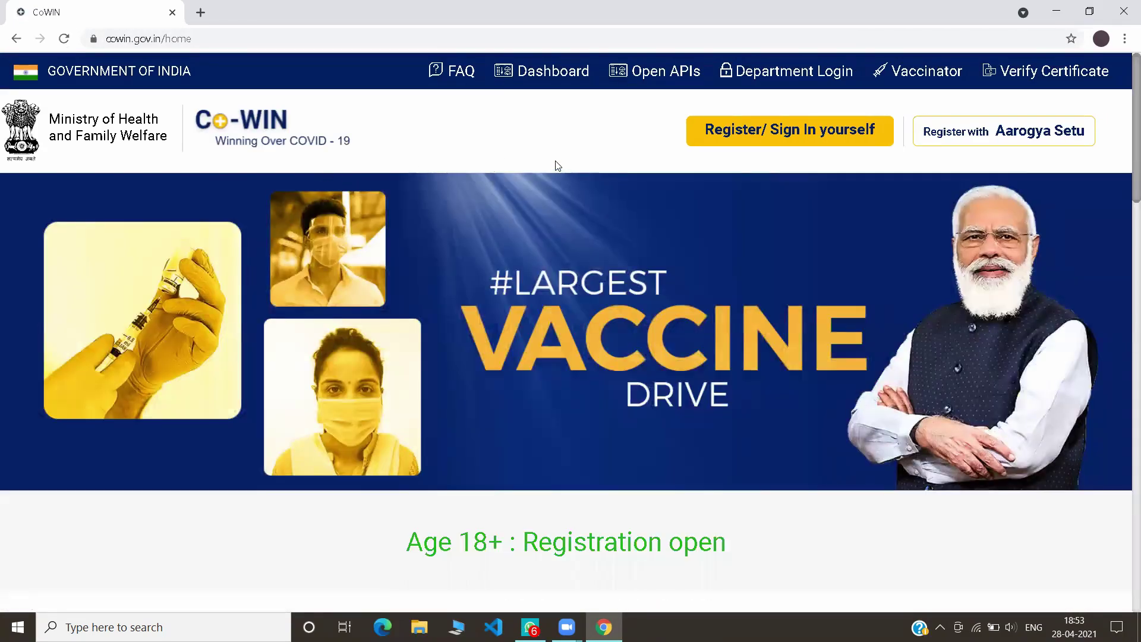
pyautogui.click(776, 132)
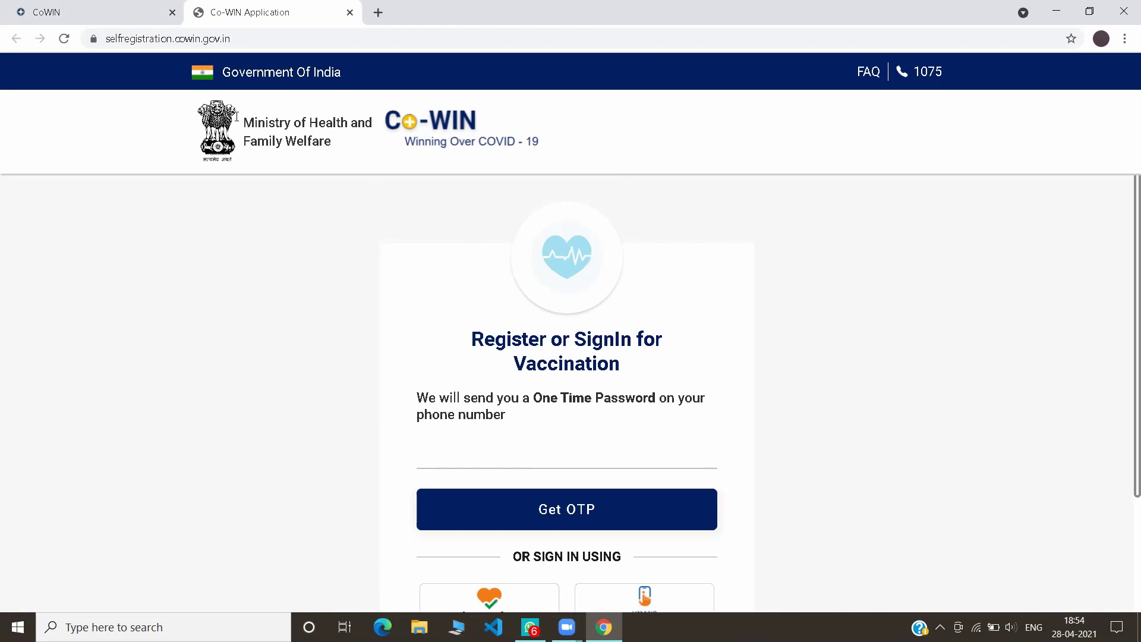
pyautogui.moveTo(257, 39); pyautogui.dragTo(105, 49)
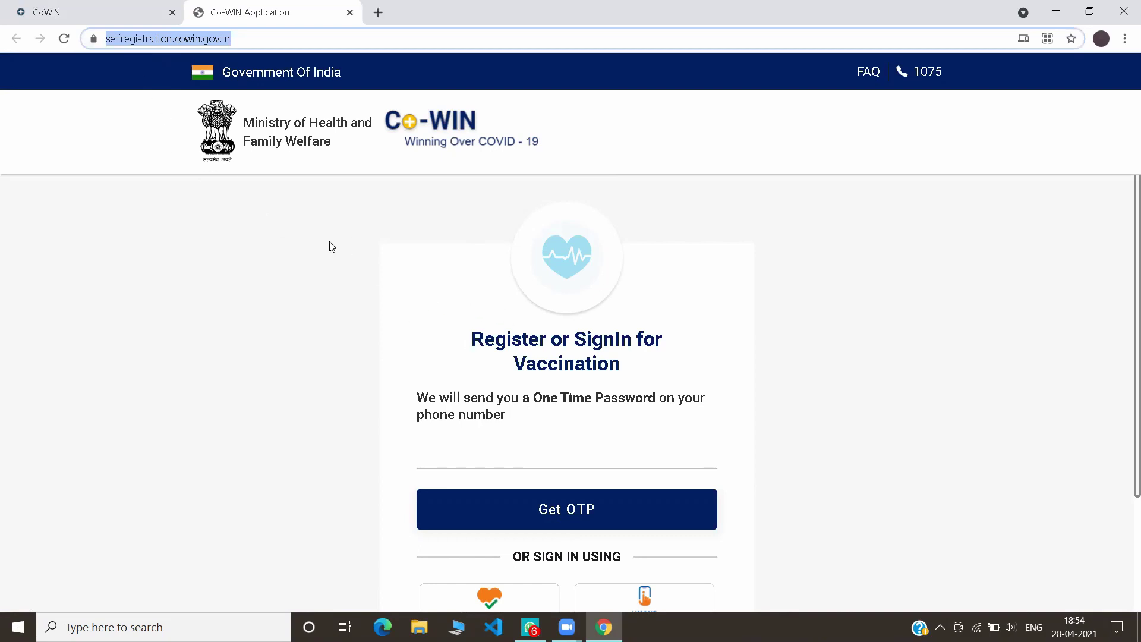
pyautogui.click(1023, 12)
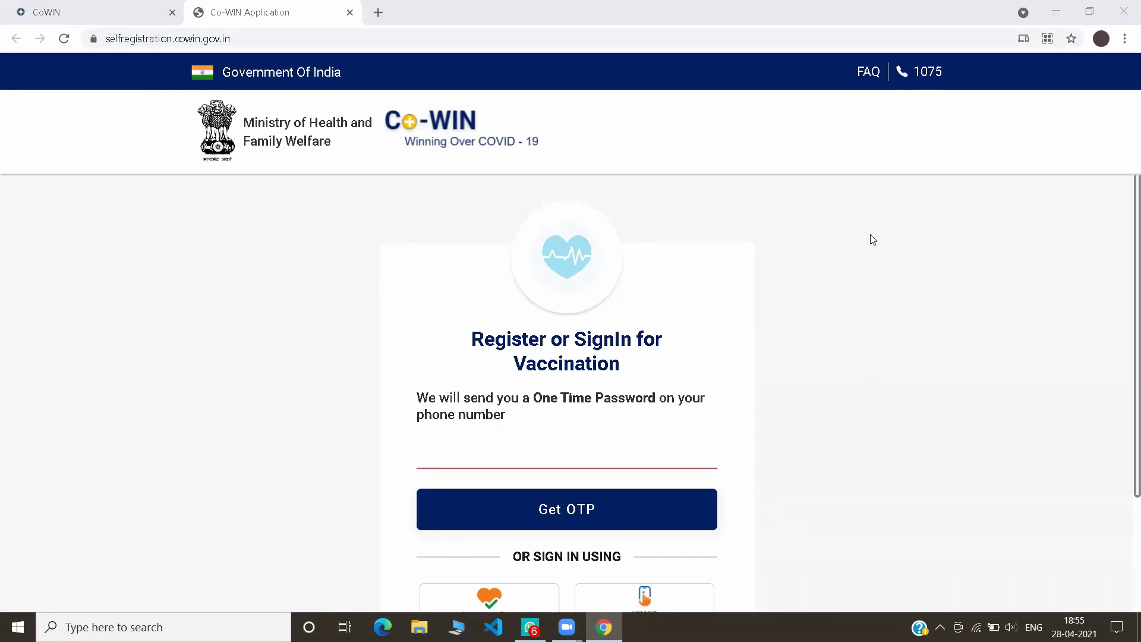
# - Enter the account's mobile phone number and request a one-time password for it
pyautogui.click(523, 451)
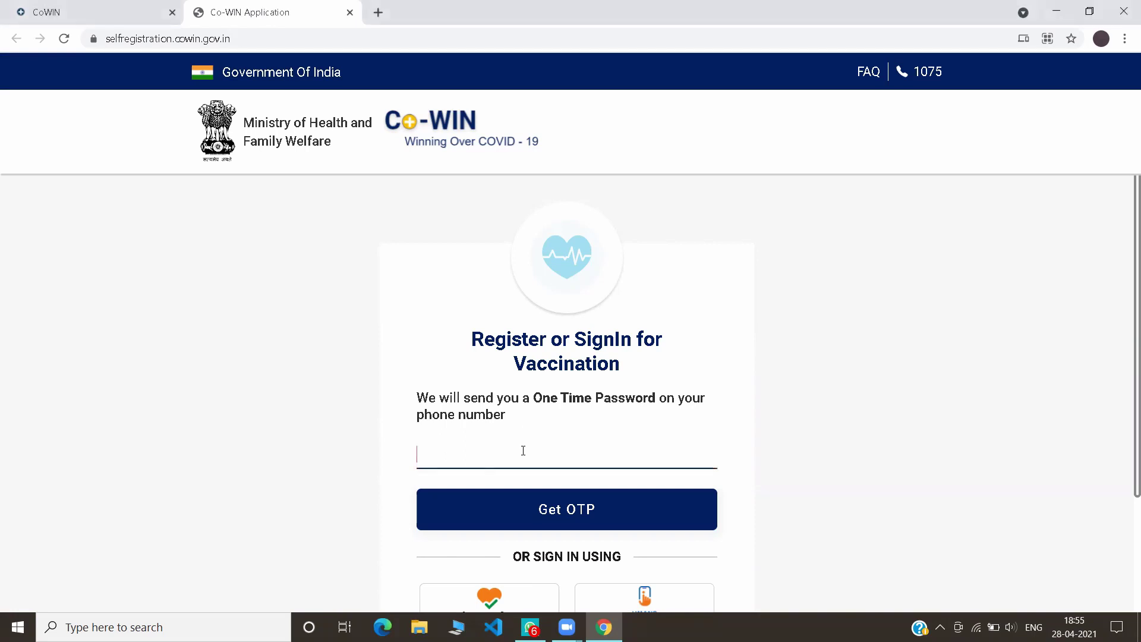
pyautogui.write('9876')
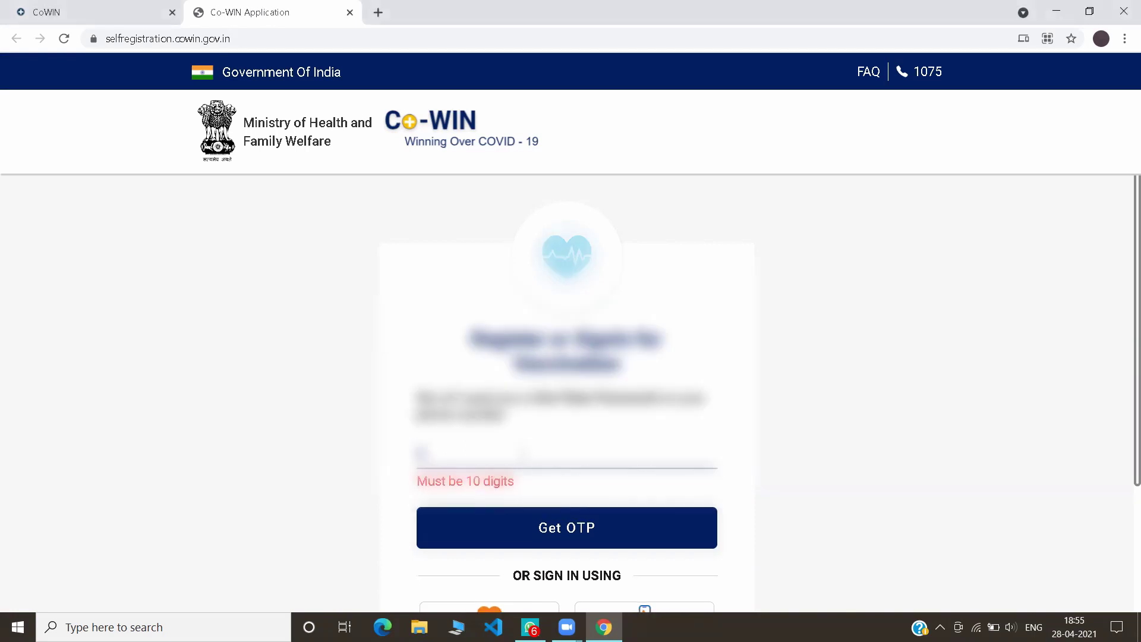
pyautogui.write('54321')
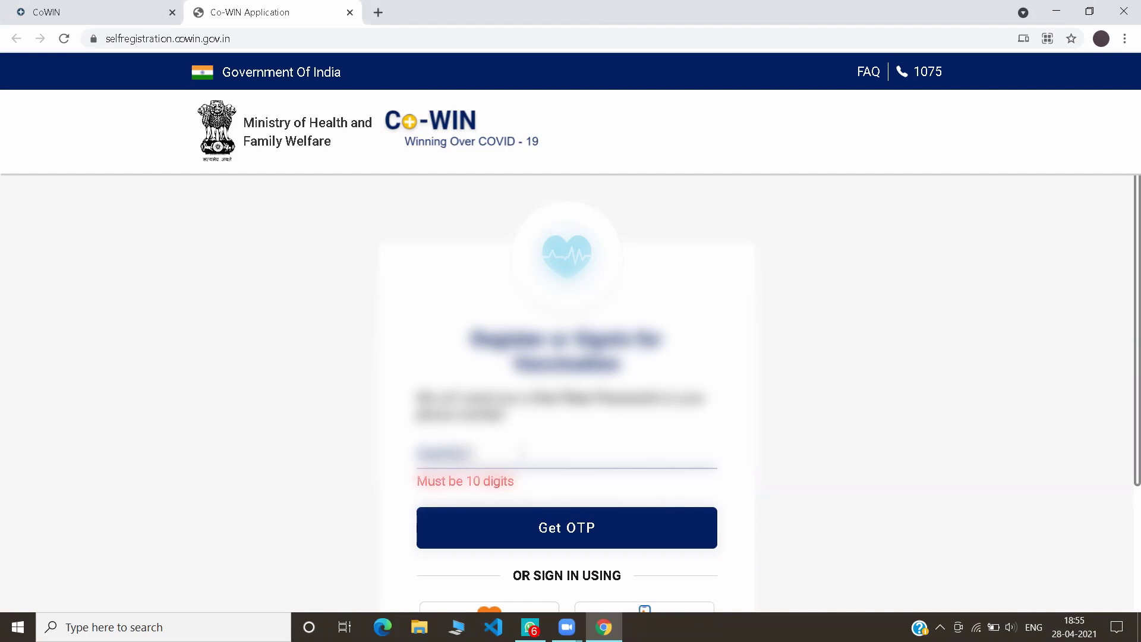
pyautogui.write('09')
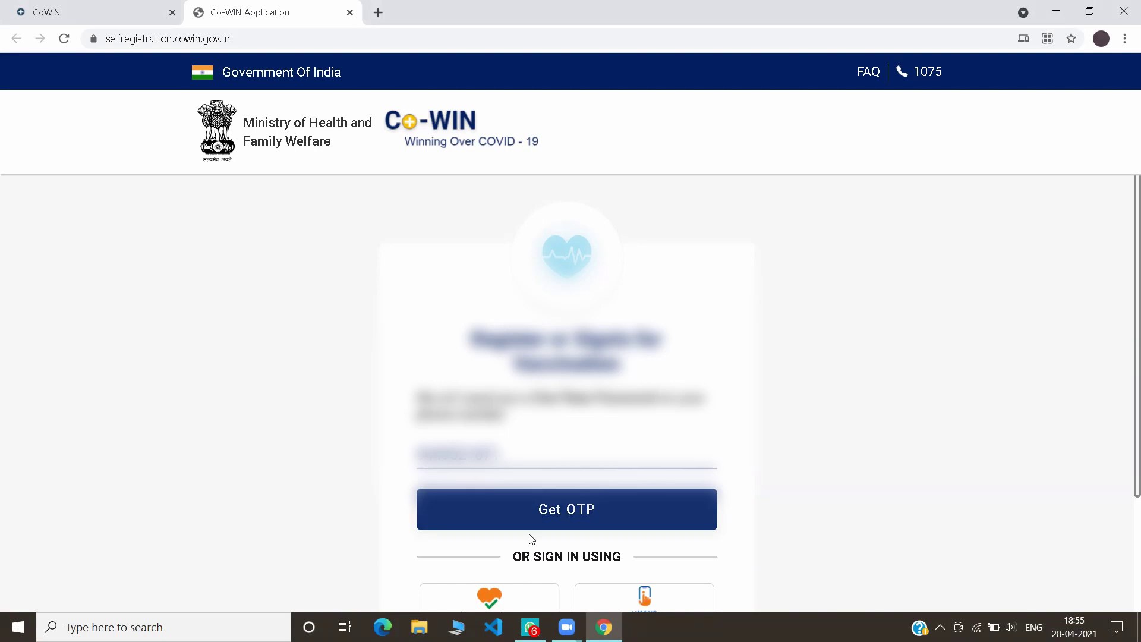
pyautogui.click(586, 510)
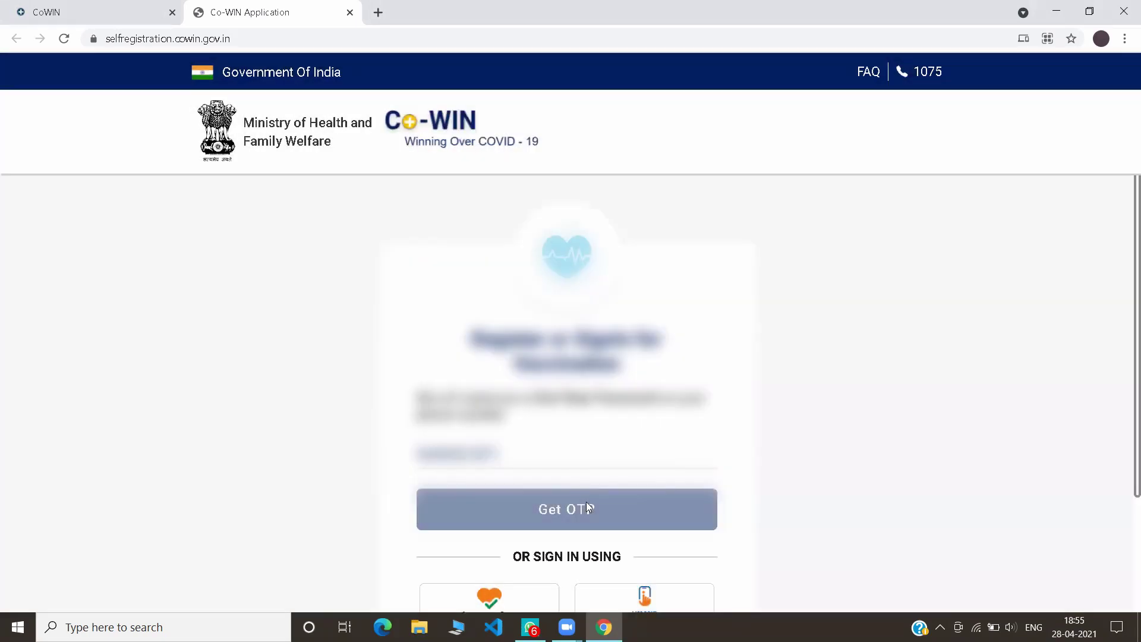
pyautogui.scroll(-3, 567, 356)
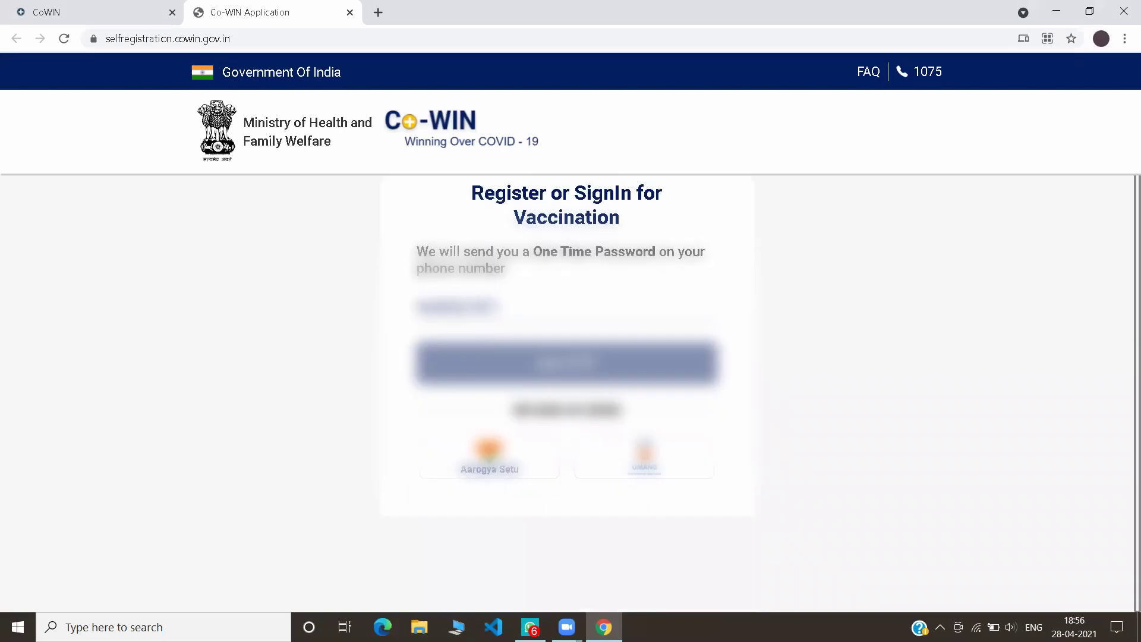
pyautogui.scroll(3, 567, 357)
pyautogui.scroll(-3, 567, 356)
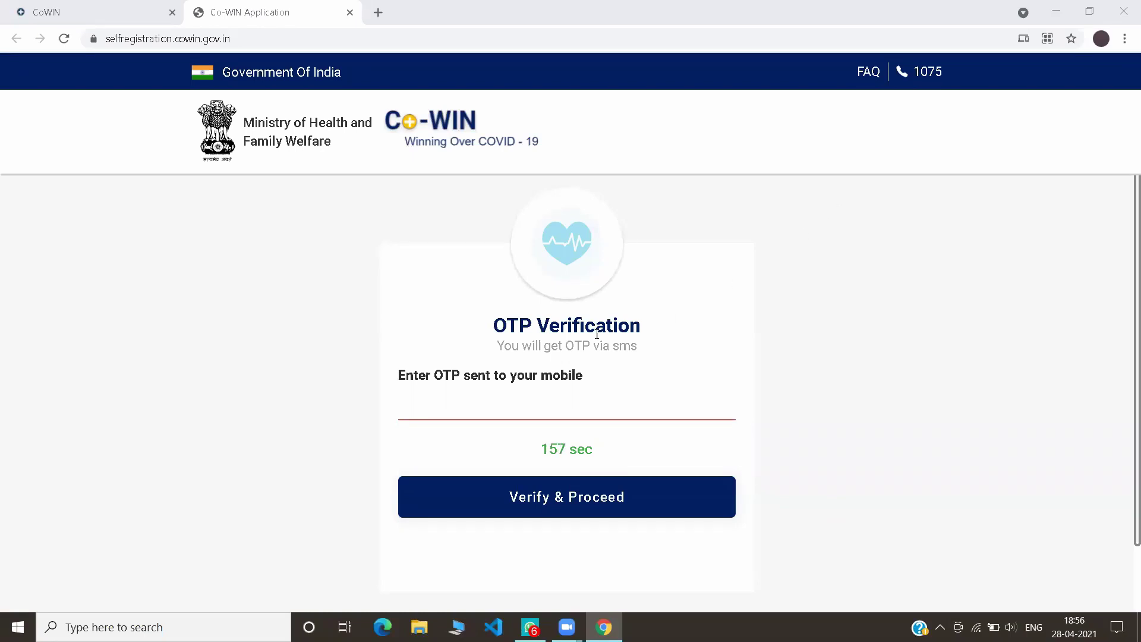
# - Enter the received one-time password code and verify it to sign in
pyautogui.click(499, 406)
pyautogui.click(573, 419)
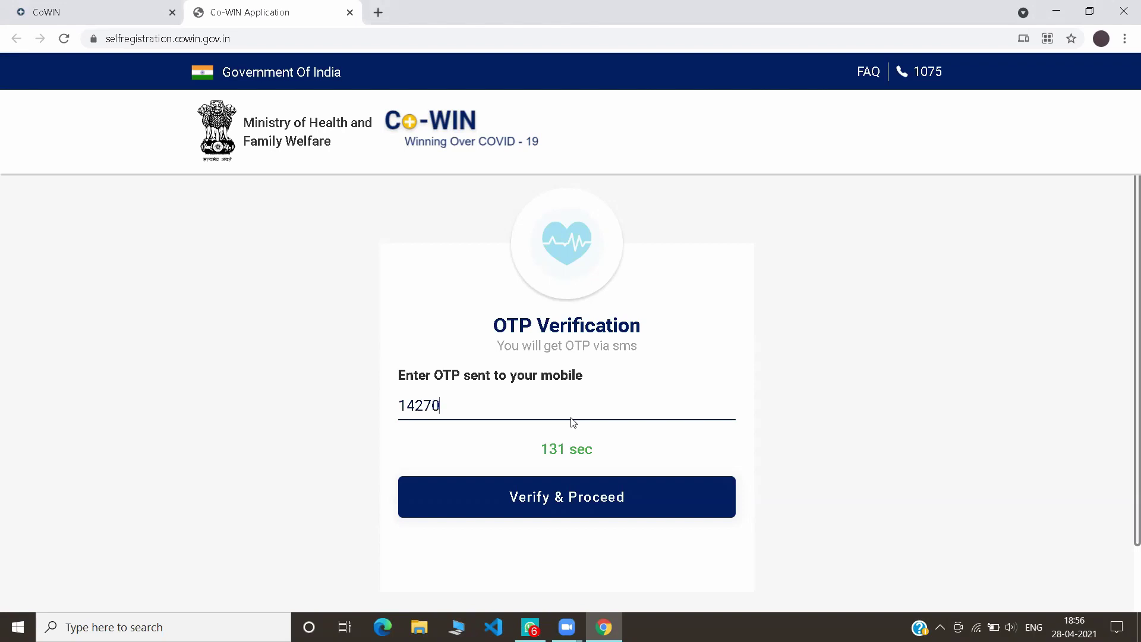
pyautogui.click(564, 500)
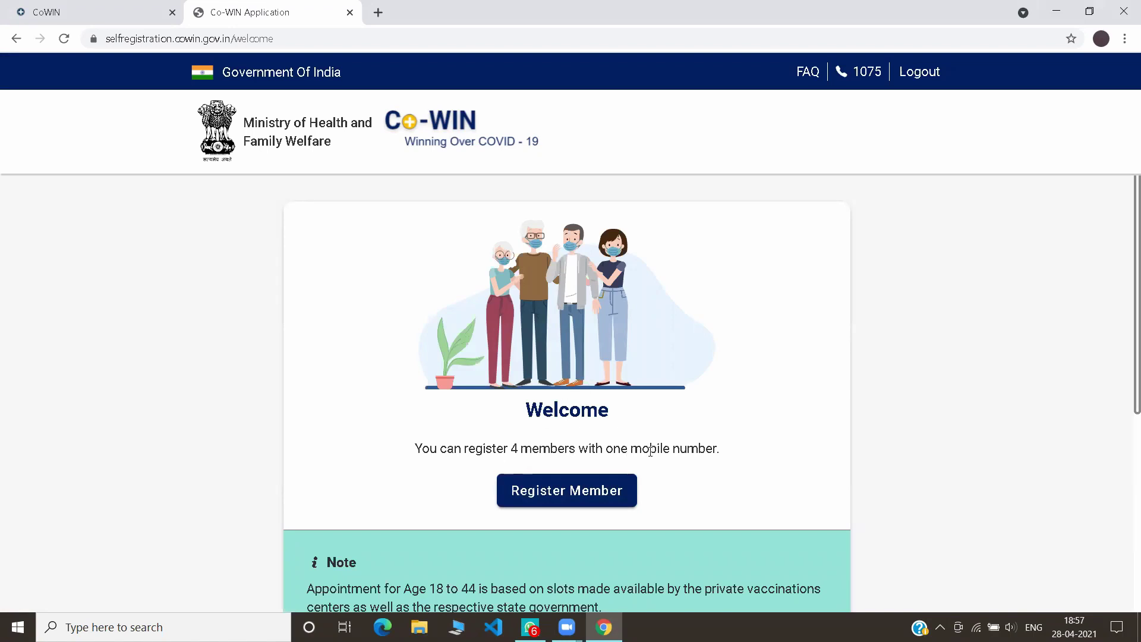
# - Begin a Register Member form with Aadhaar Card selected as the photo ID proof
pyautogui.scroll(-5, 632, 422)
pyautogui.scroll(1, 541, 321)
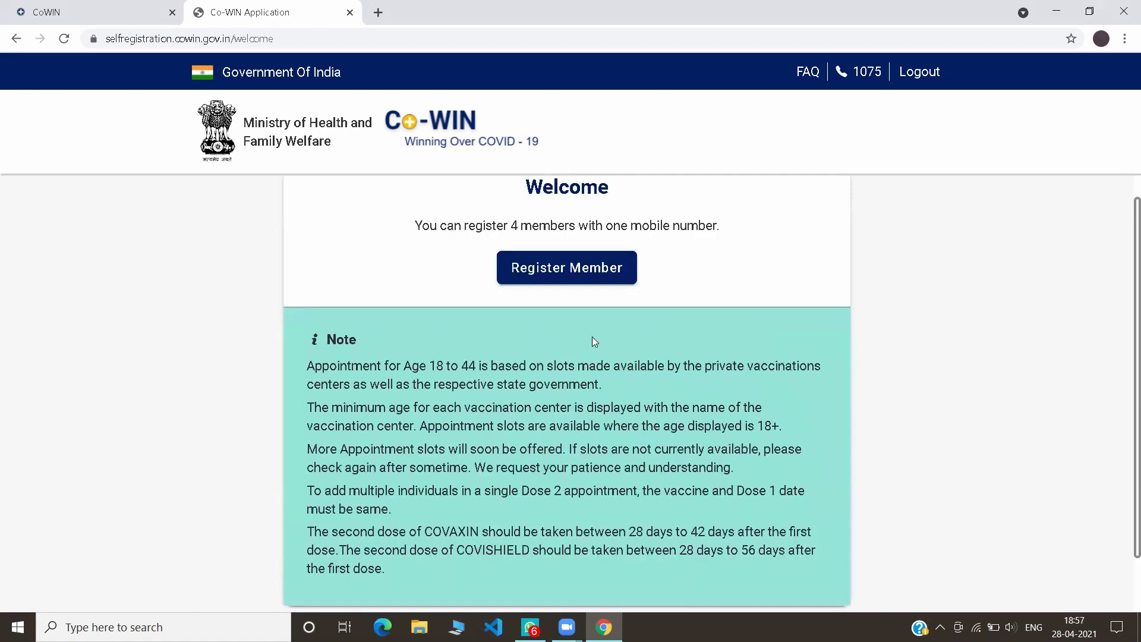
pyautogui.click(567, 273)
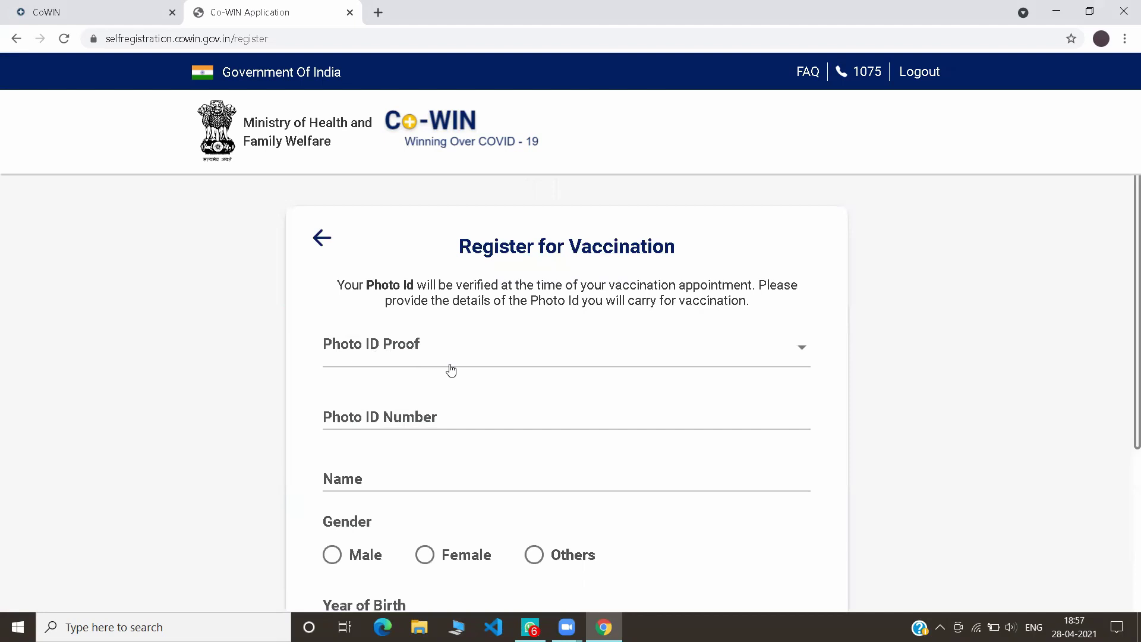
pyautogui.click(469, 351)
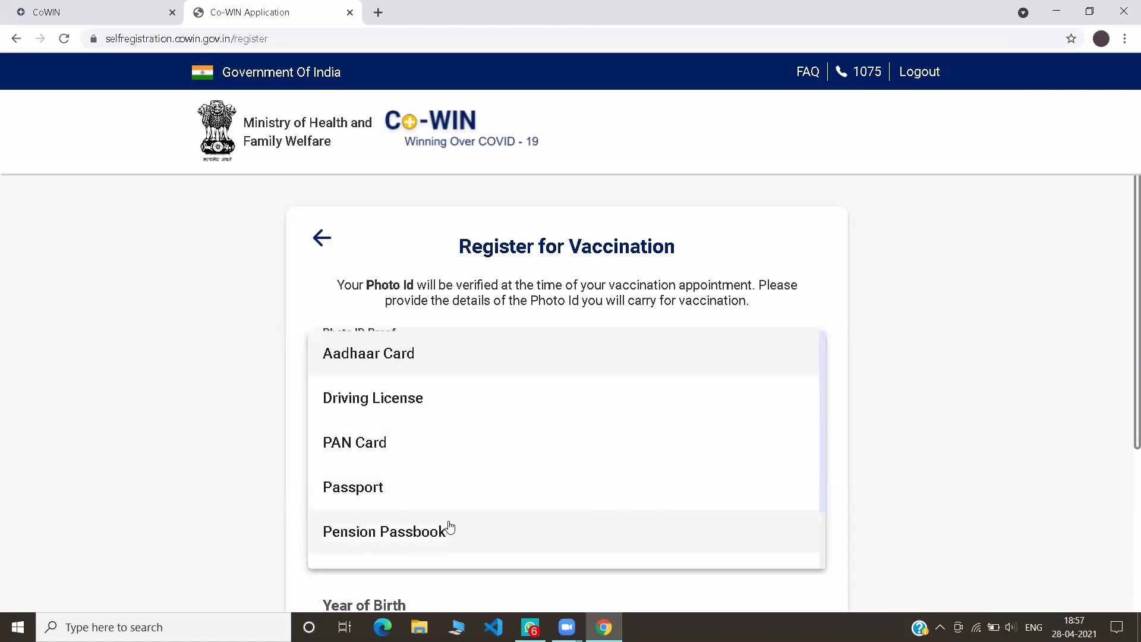
pyautogui.click(384, 359)
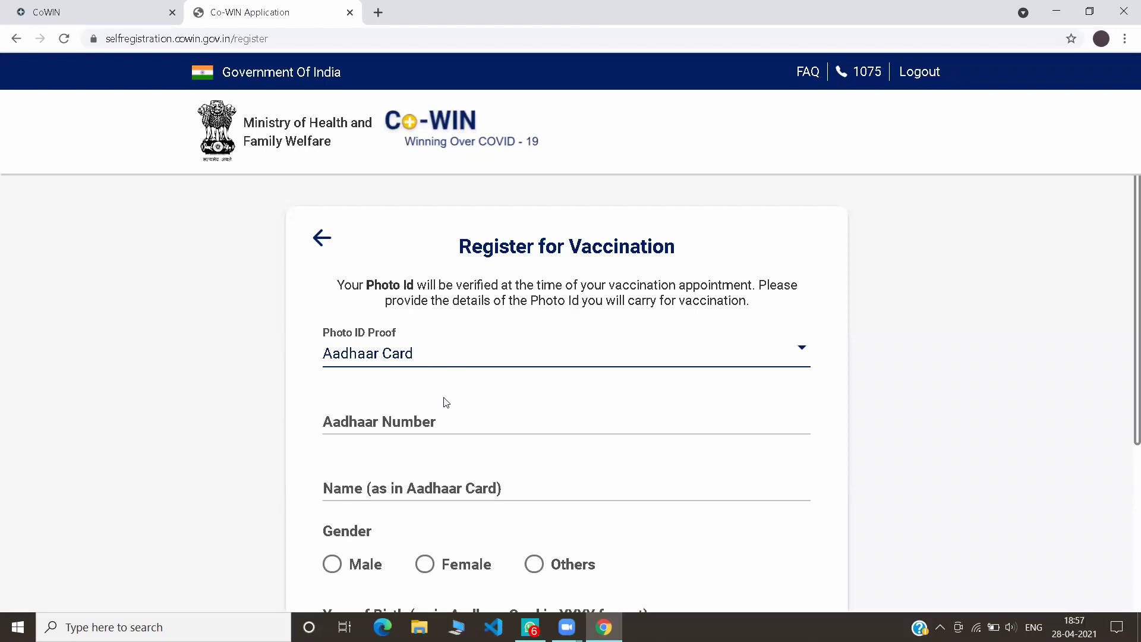
# - Enter the member's Aadhaar number and full name
pyautogui.click(436, 423)
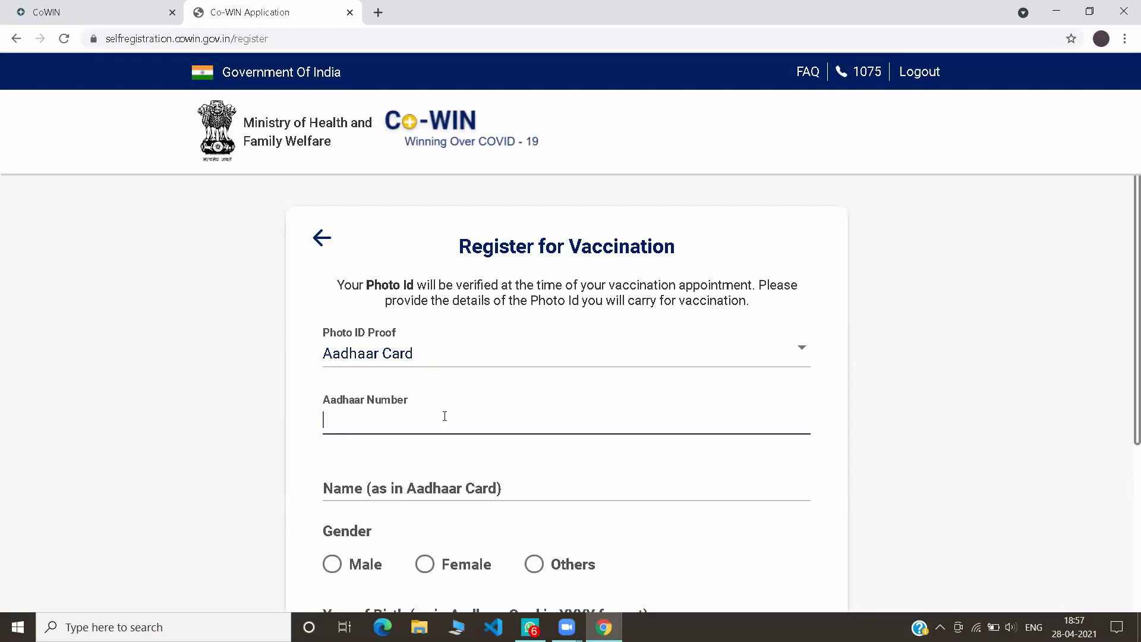
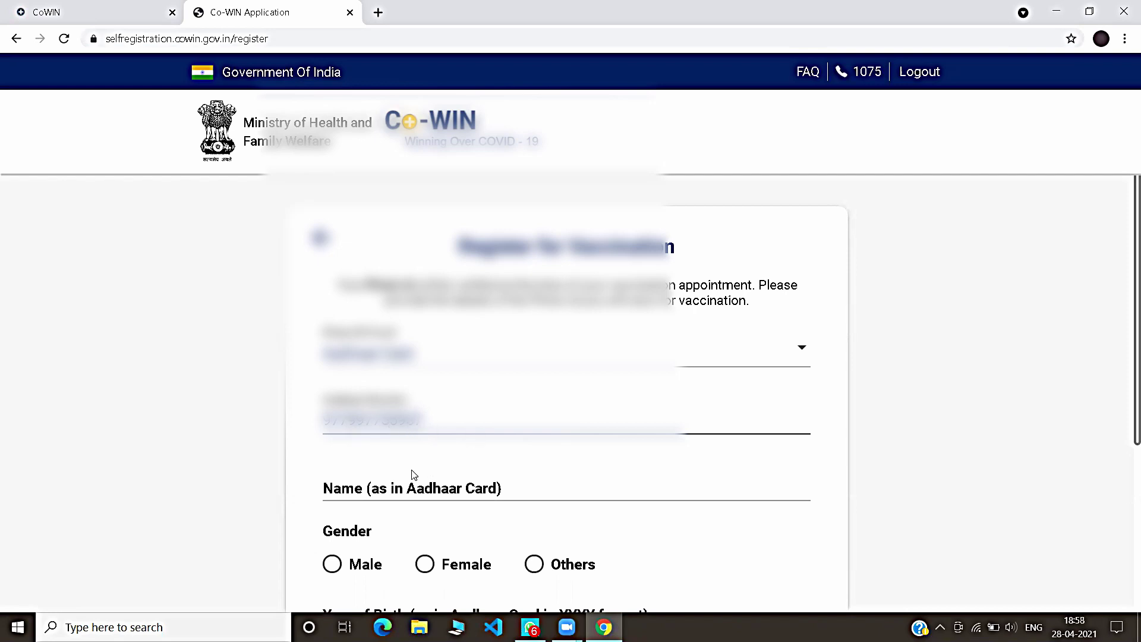
pyautogui.click(392, 485)
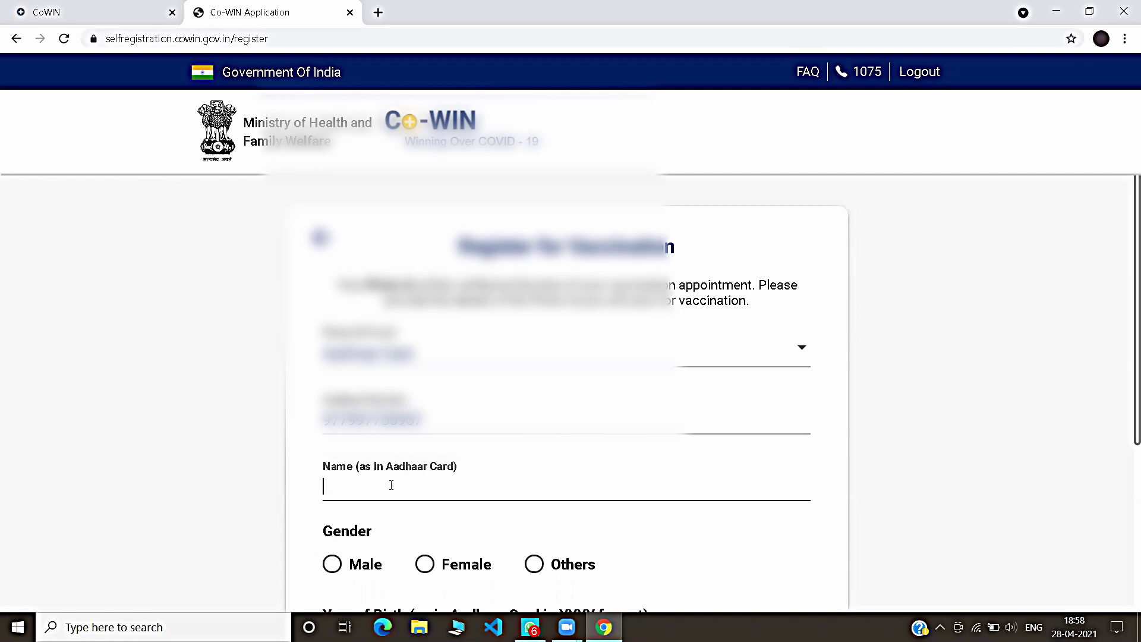
pyautogui.write('Santhosha K L')
# - Set gender to Male and birth year 1995, then submit the registration
pyautogui.scroll(-4, 402, 434)
pyautogui.click(332, 341)
pyautogui.click(476, 395)
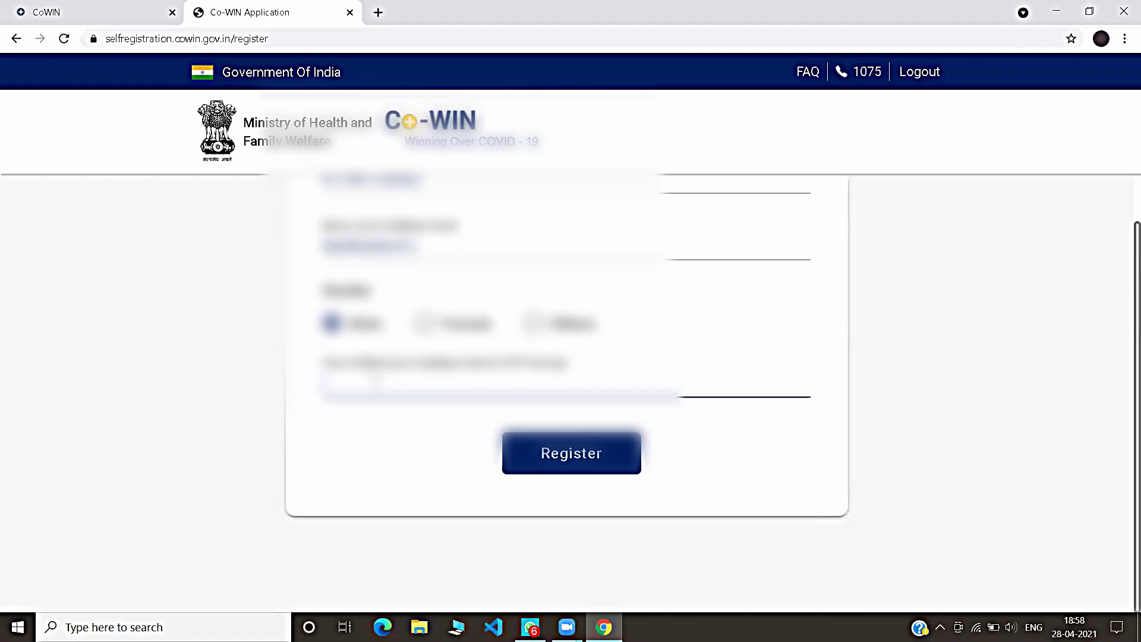
pyautogui.write('1995')
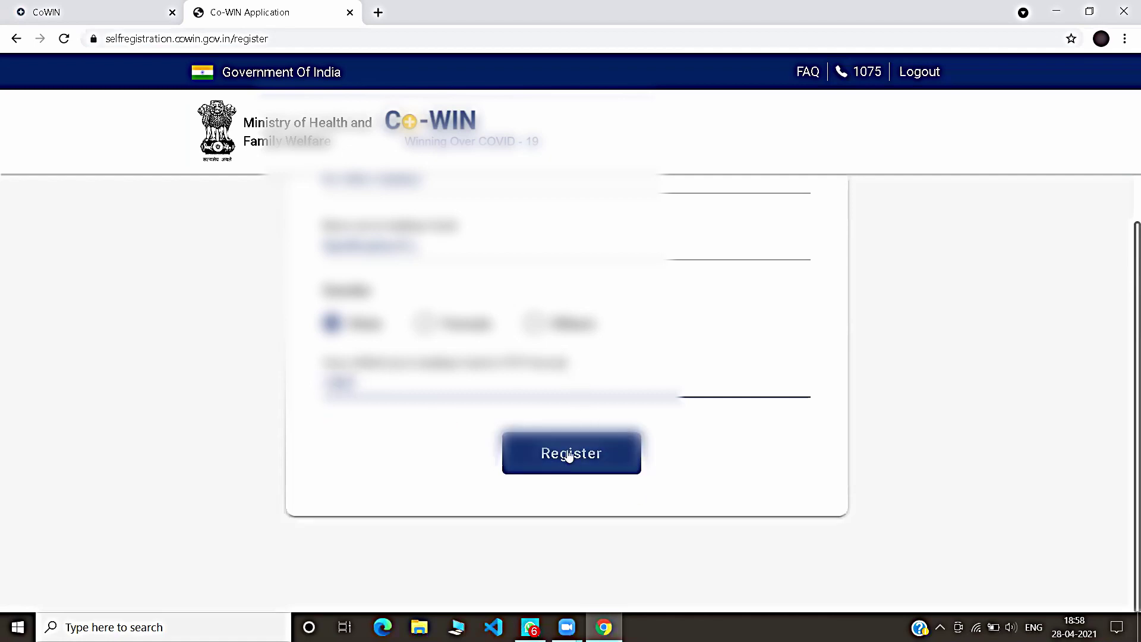
pyautogui.click(569, 453)
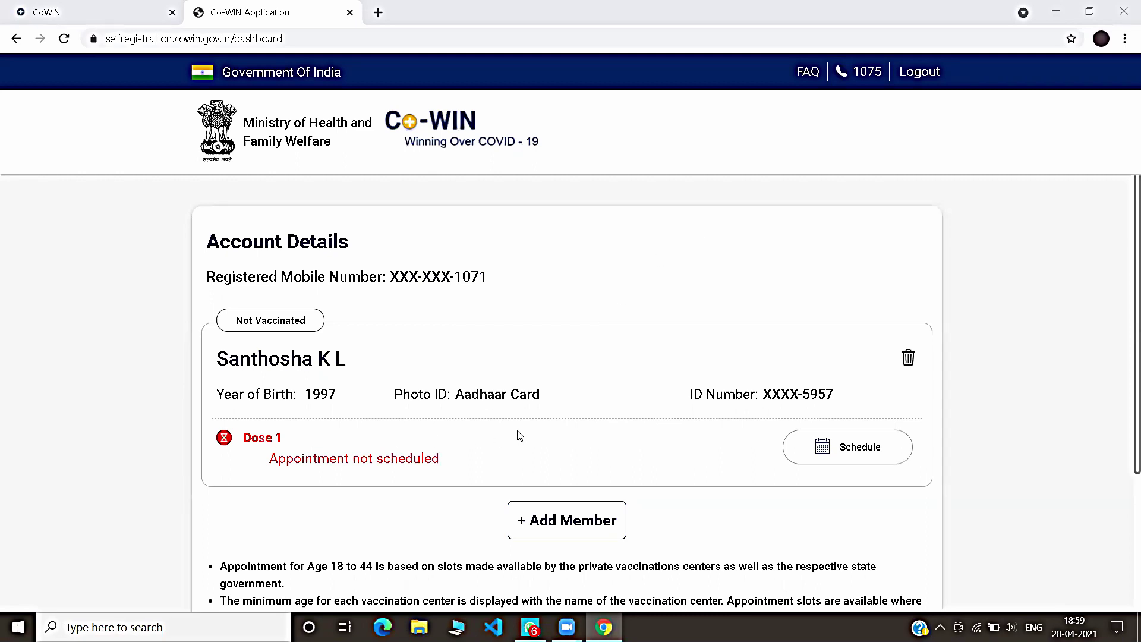
# - Select the registered member's card and proceed to Schedule Now for Dose 1
pyautogui.click(853, 450)
pyautogui.scroll(-3, 827, 573)
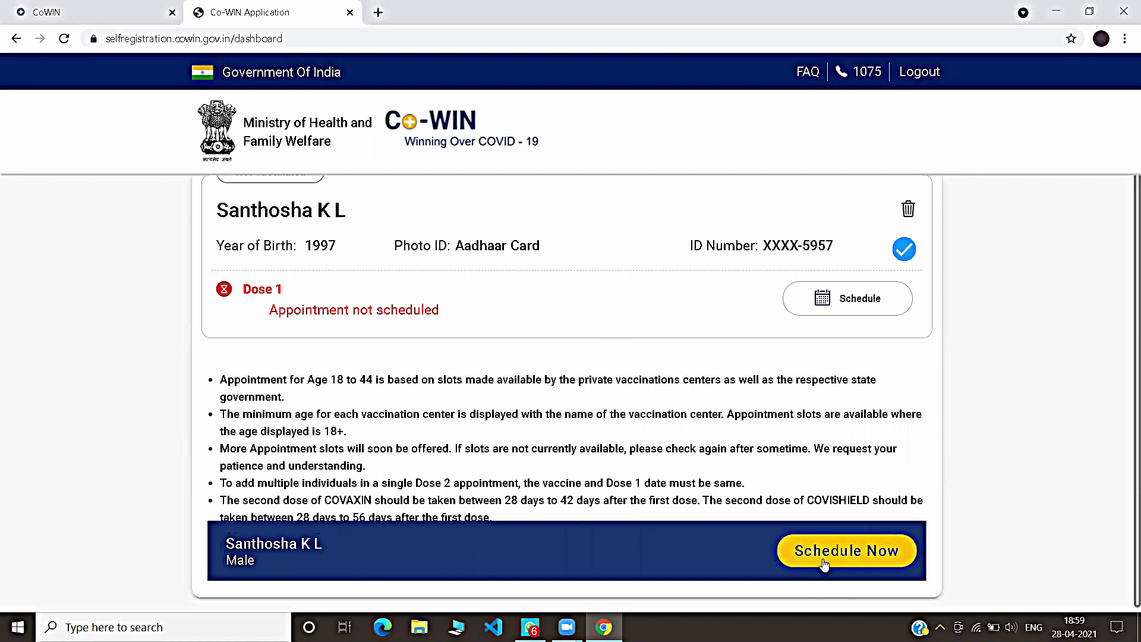
pyautogui.click(830, 553)
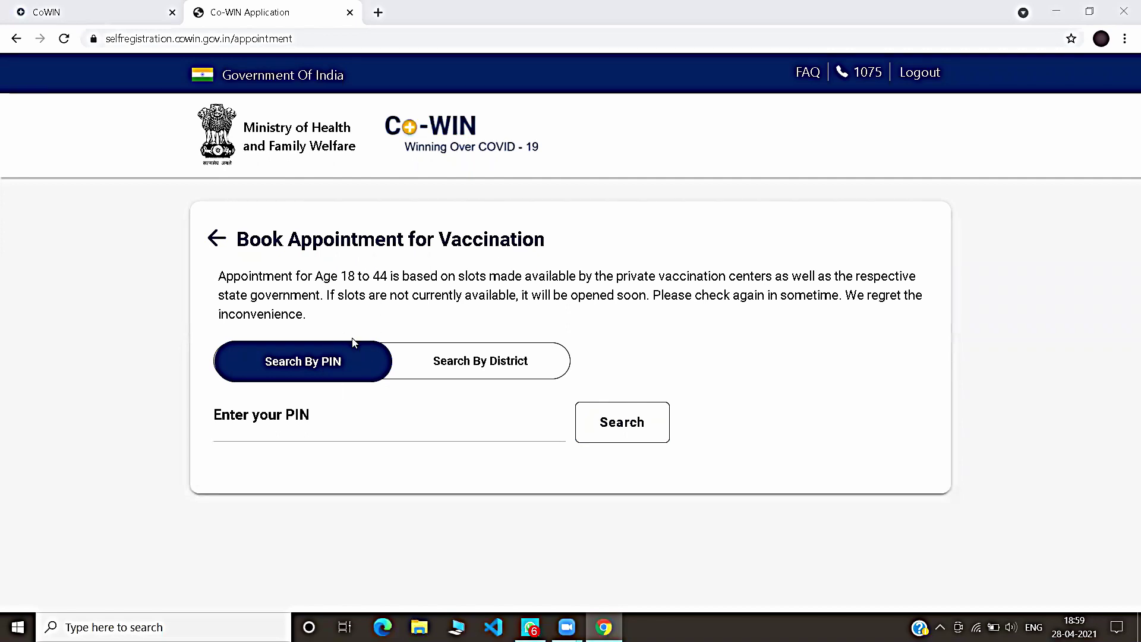
# - Search centres by PIN 577132 and scroll through the listed slot availability
pyautogui.click(304, 415)
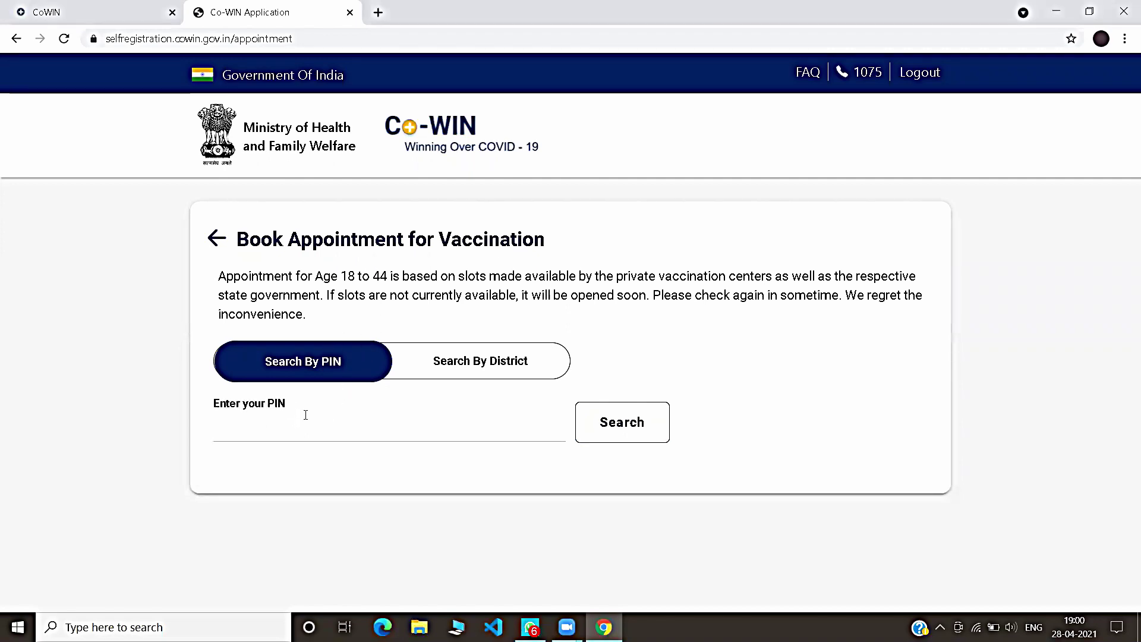
pyautogui.click(512, 358)
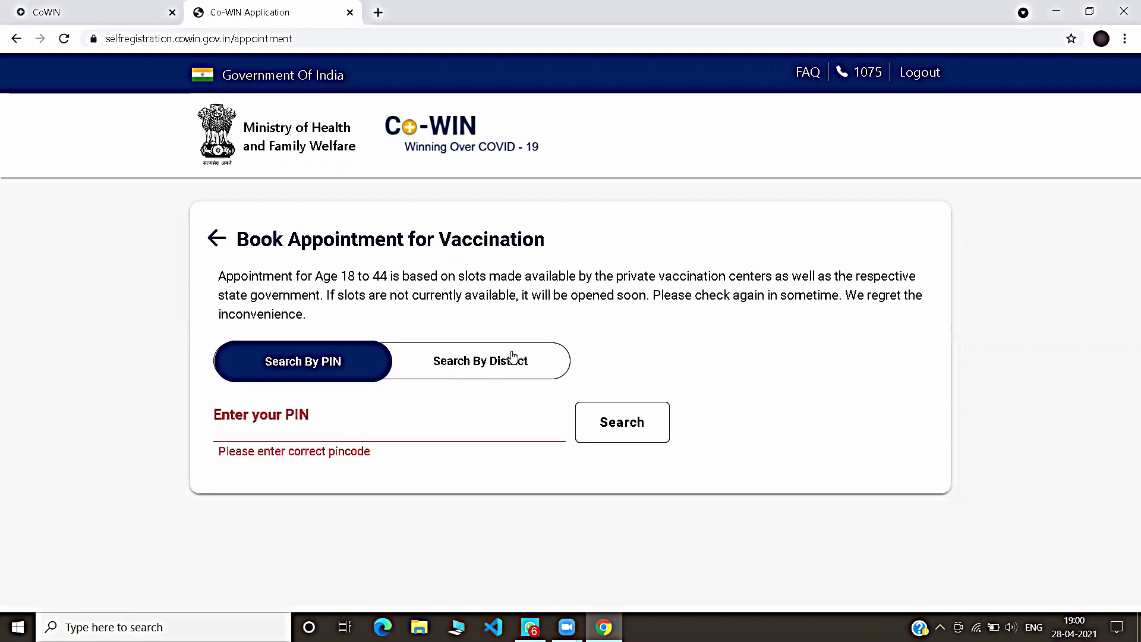
pyautogui.click(308, 364)
pyautogui.click(323, 416)
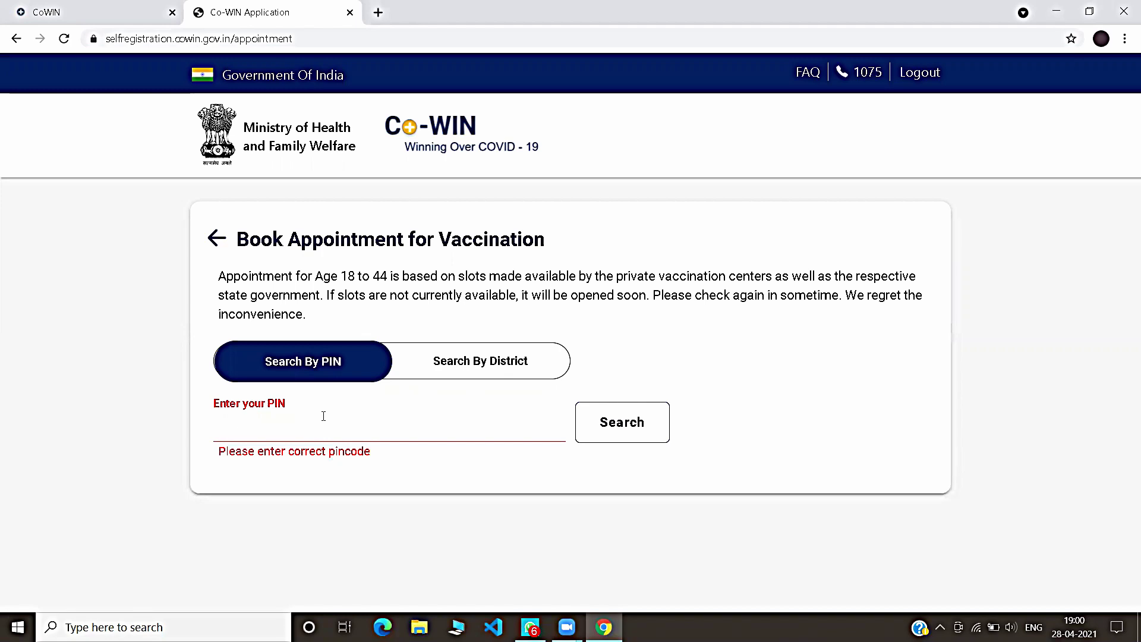
pyautogui.write('577132')
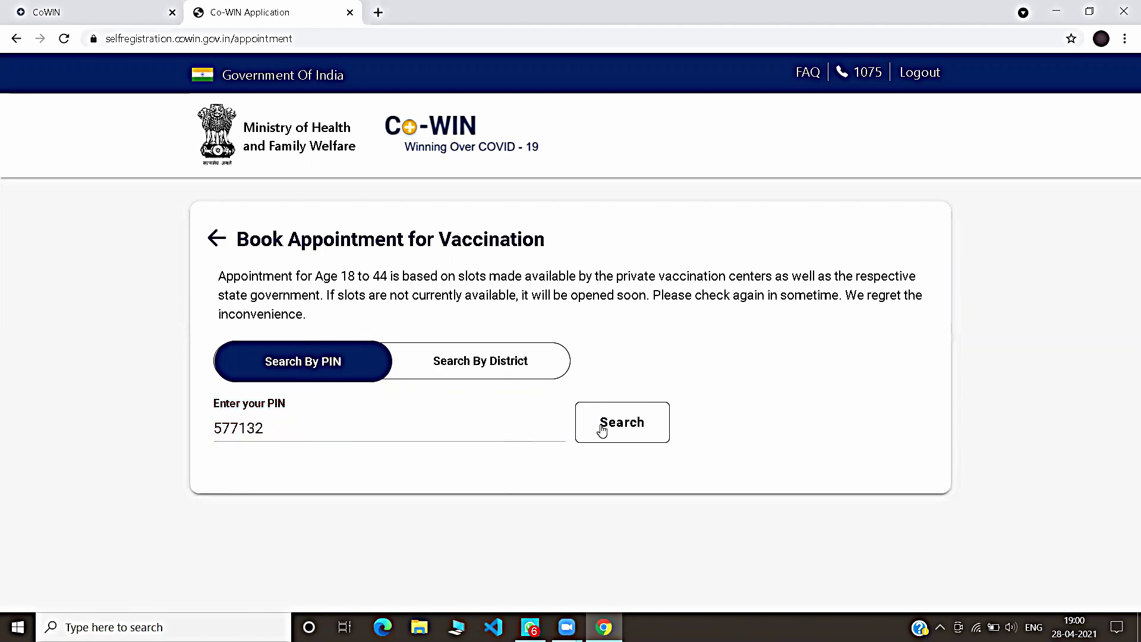
pyautogui.click(609, 422)
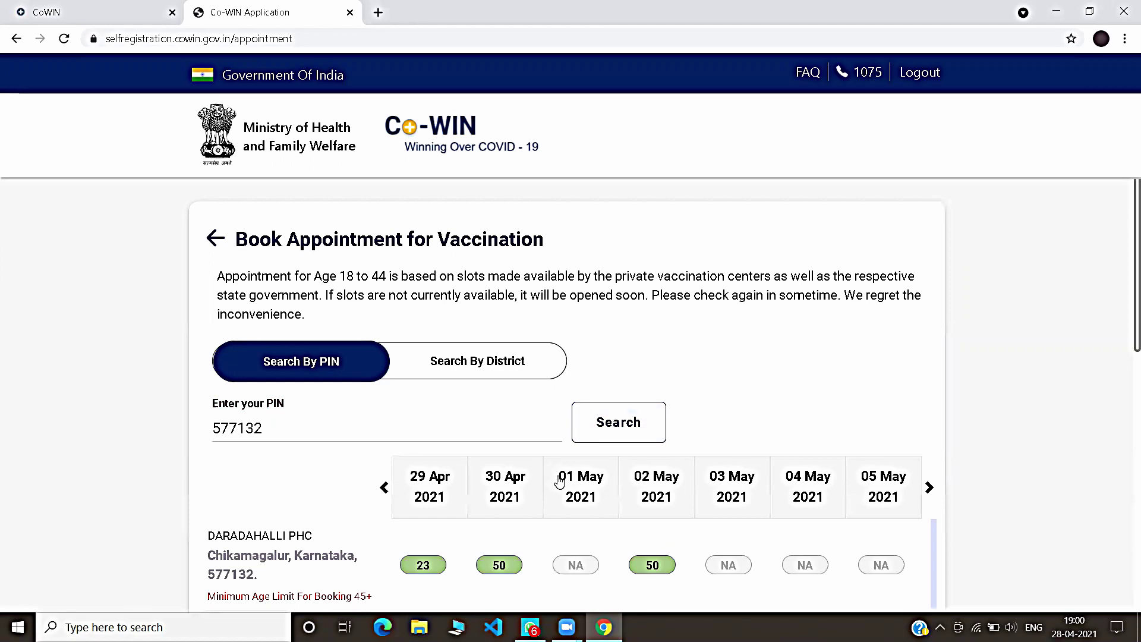
pyautogui.scroll(-2, 562, 478)
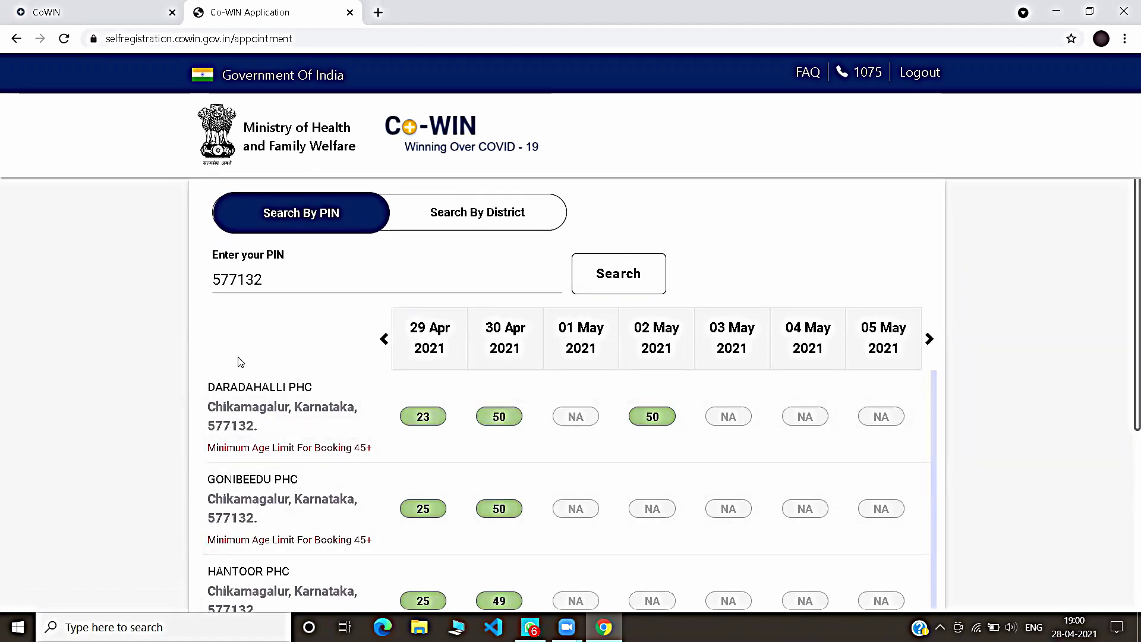
pyautogui.scroll(-3, 273, 412)
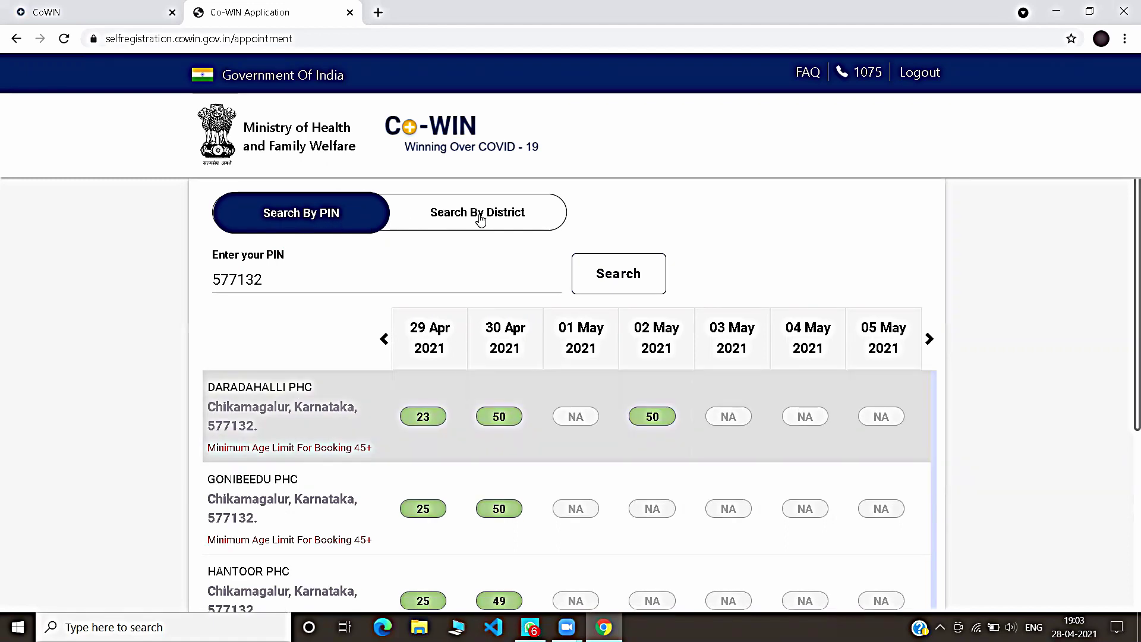
# - Switch to district search and choose Karnataka as the state
pyautogui.click(504, 213)
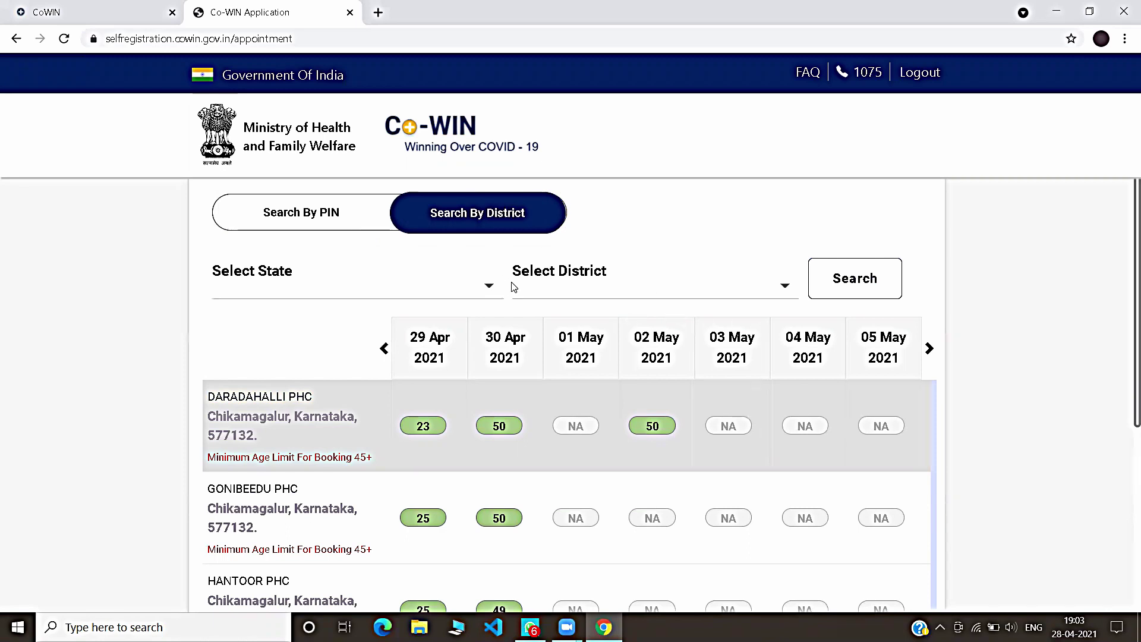
pyautogui.click(393, 288)
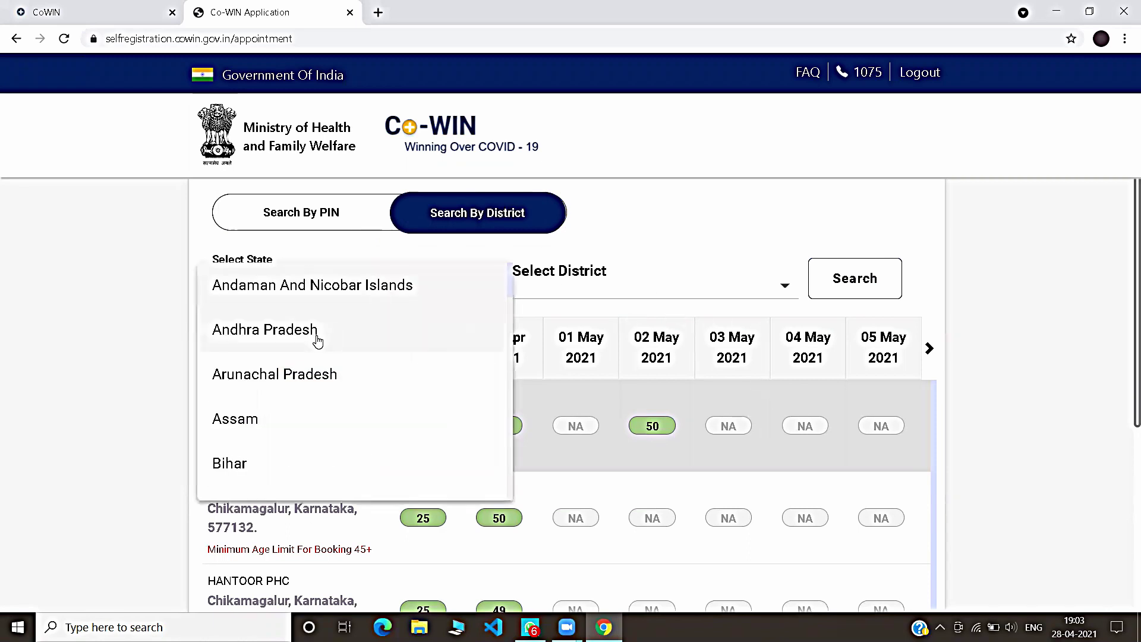
pyautogui.scroll(-9, 315, 341)
pyautogui.scroll(-3, 280, 366)
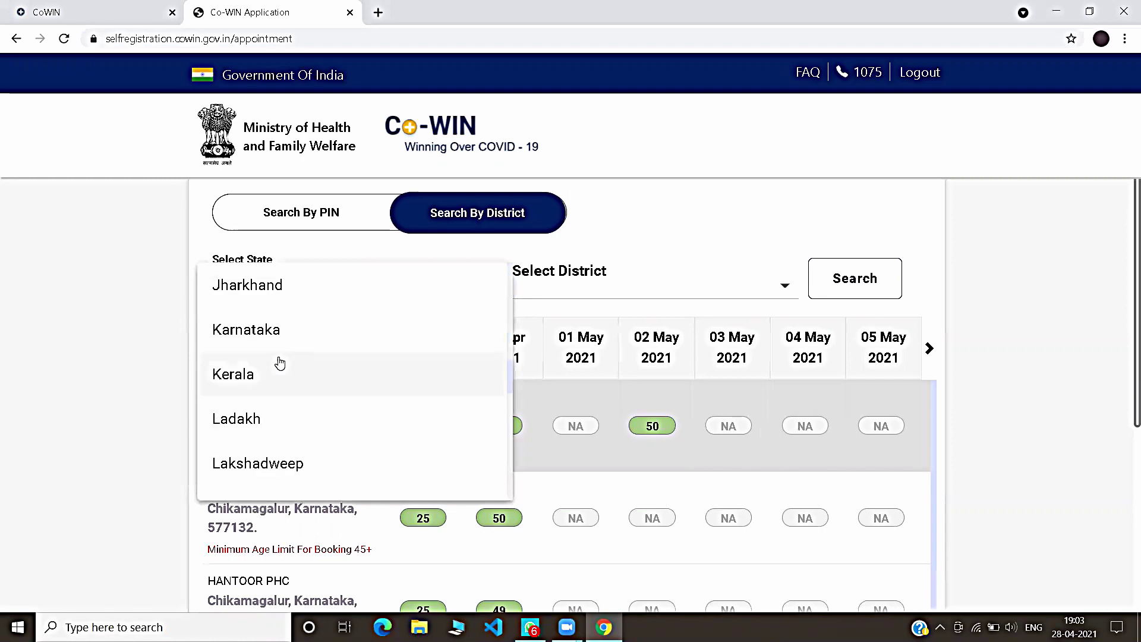
pyautogui.click(275, 334)
# - Pick Chikamagalur as the district and search for its centres
pyautogui.click(596, 291)
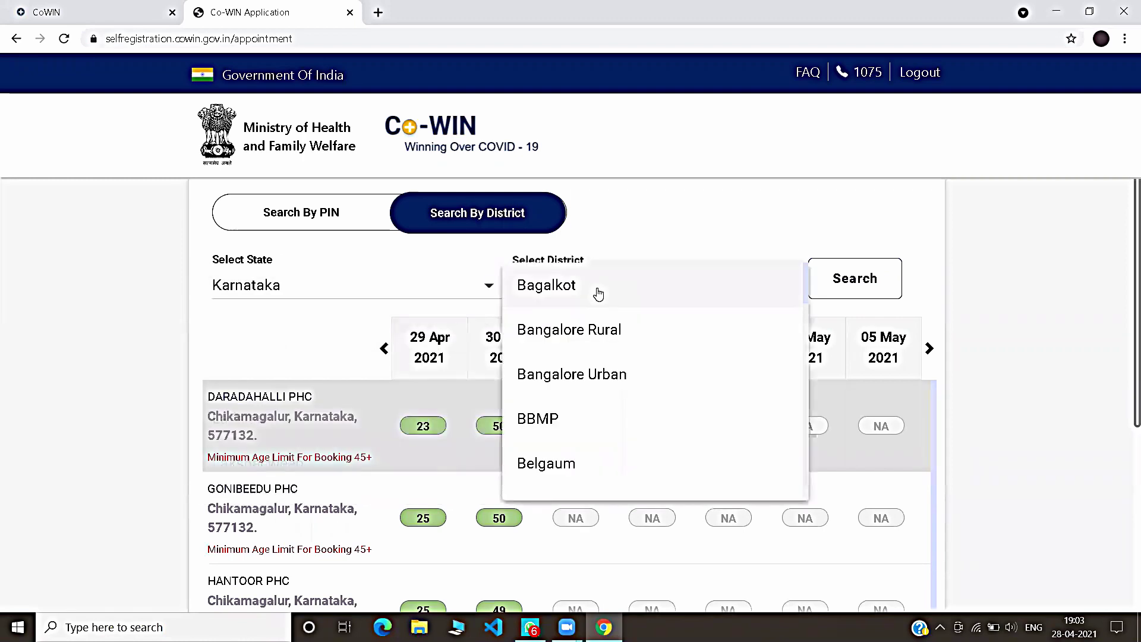
pyautogui.scroll(-5, 588, 339)
pyautogui.scroll(2, 578, 341)
pyautogui.scroll(-8, 578, 341)
pyautogui.scroll(9, 580, 338)
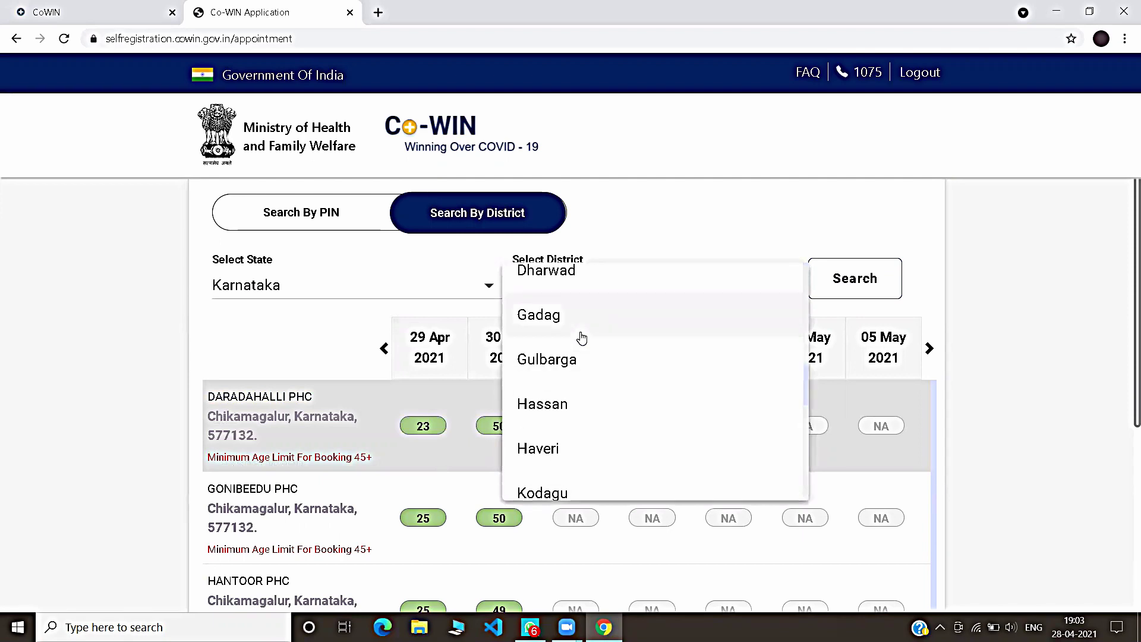
pyautogui.click(589, 282)
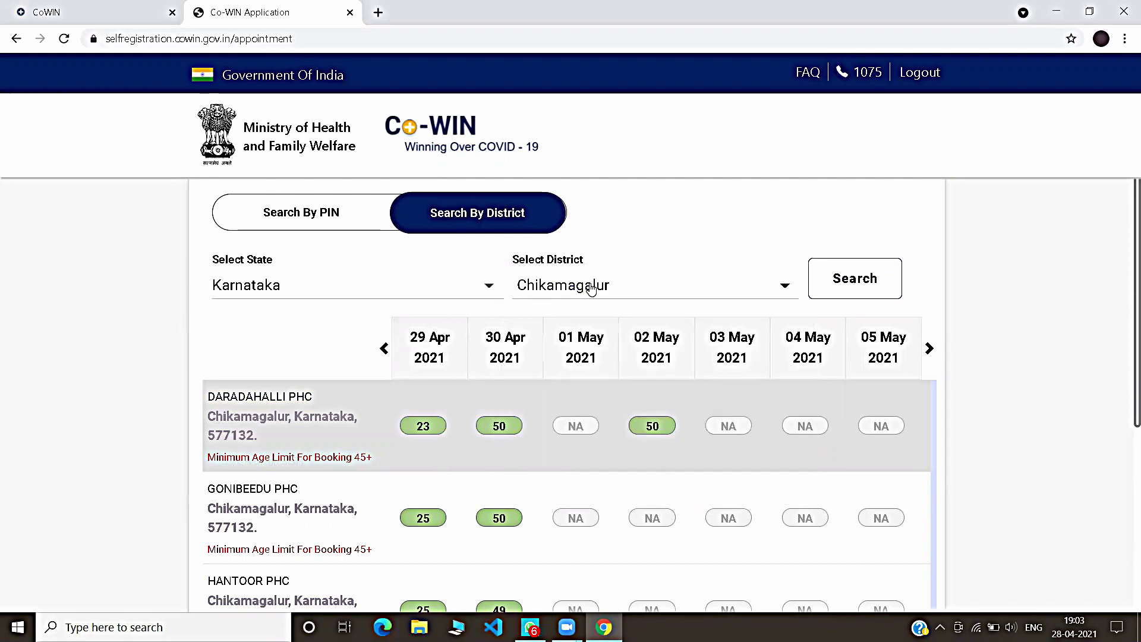
pyautogui.click(851, 281)
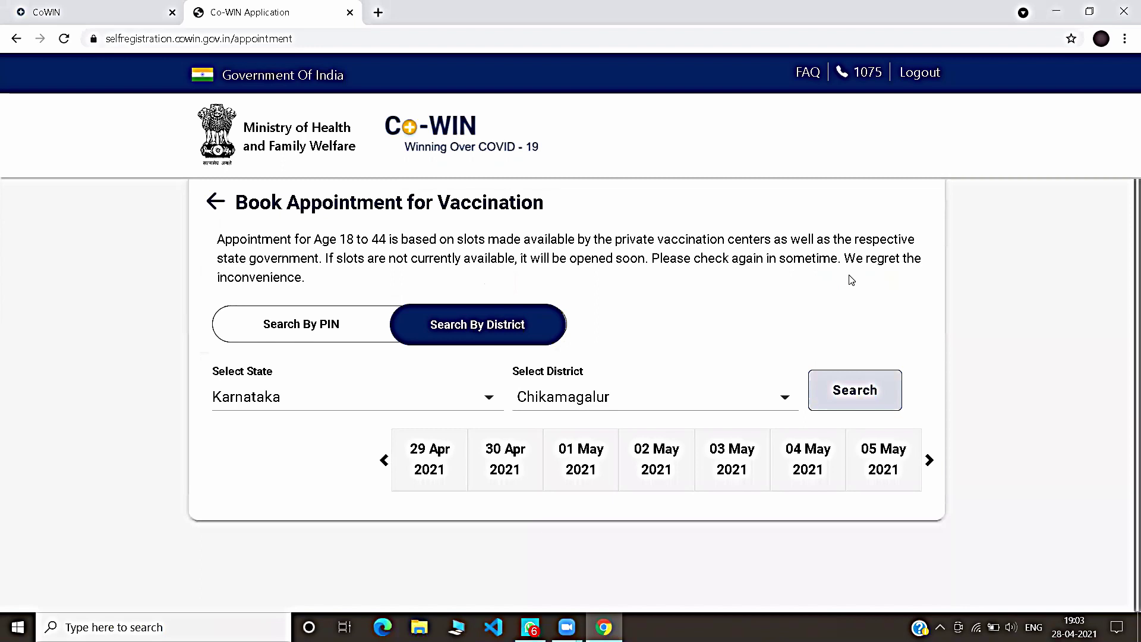